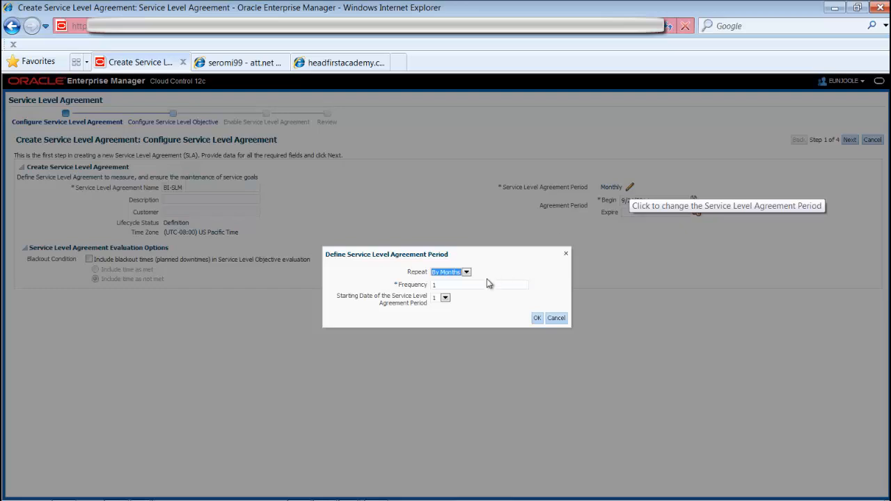
Set the service level agreement period to repeat by days.
{"action": "left_click", "coordinate": [466, 272]}
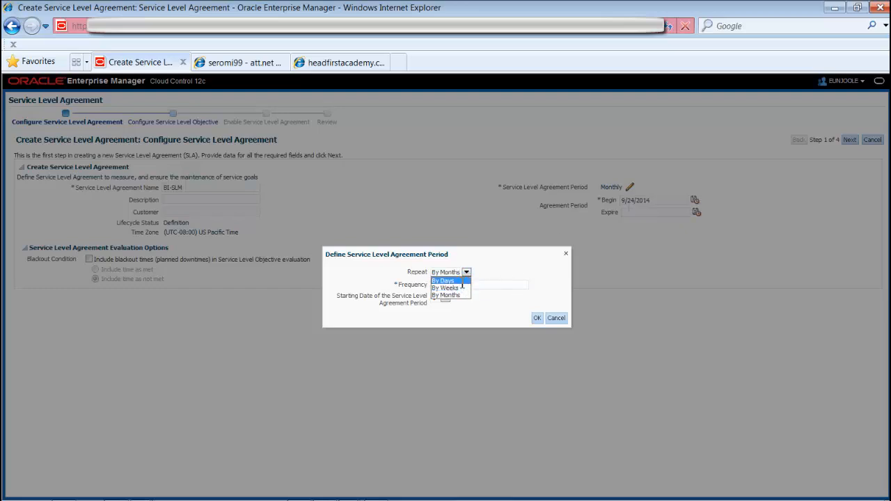
{"action": "left_click", "coordinate": [462, 280]}
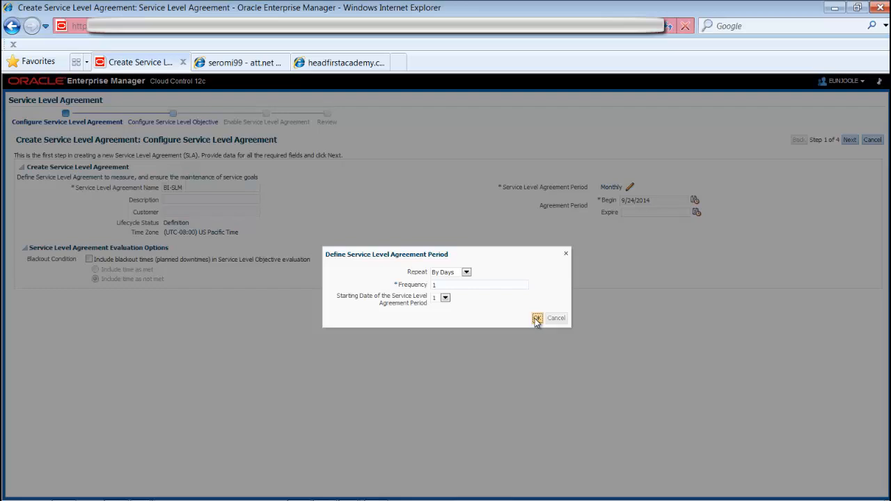
{"action": "left_click", "coordinate": [537, 318]}
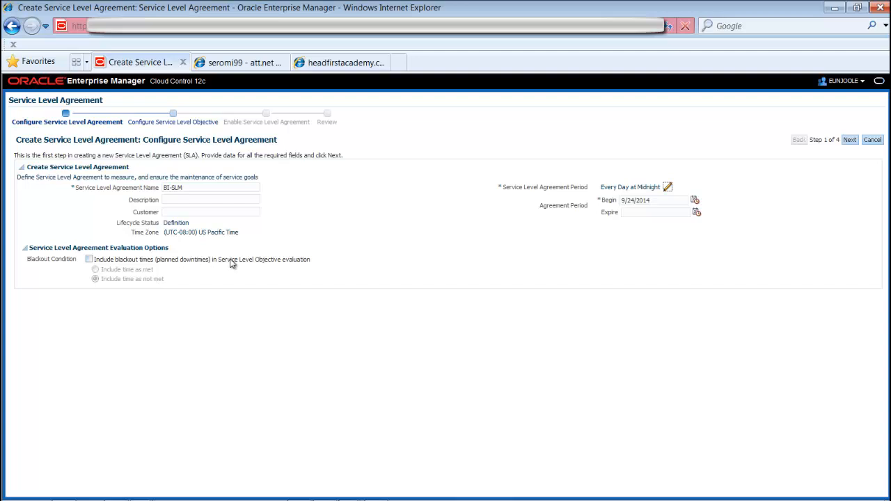
Include blackout times in the objective evaluation, counting them as met, and proceed to the service level objectives.
{"action": "left_click", "coordinate": [89, 259]}
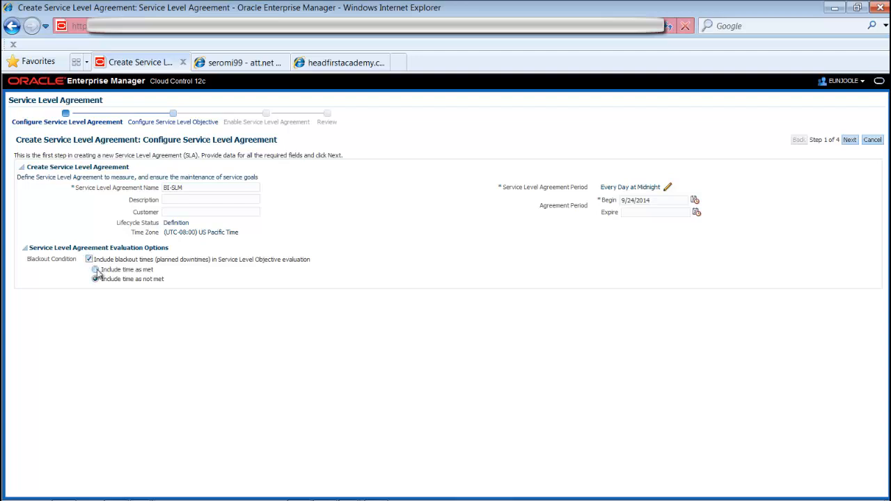
{"action": "left_click", "coordinate": [96, 270]}
{"action": "left_click", "coordinate": [849, 142]}
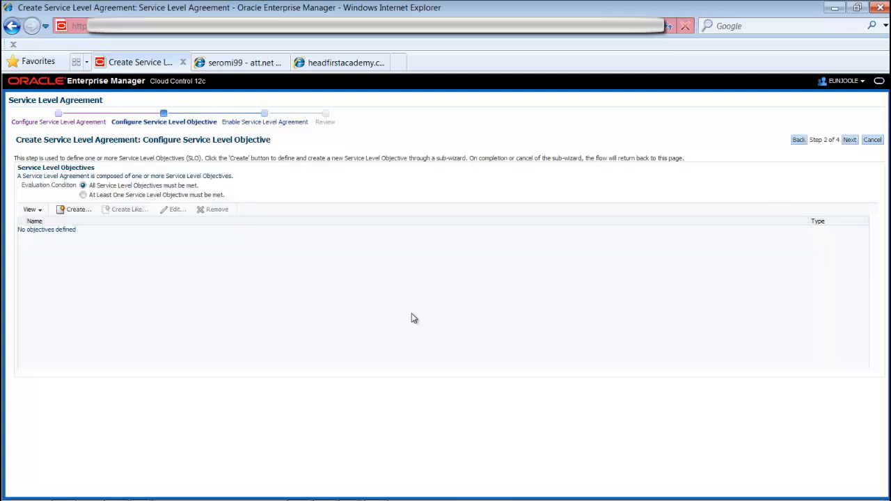
Start a new service level objective and name it Availability.
{"action": "left_click", "coordinate": [81, 213]}
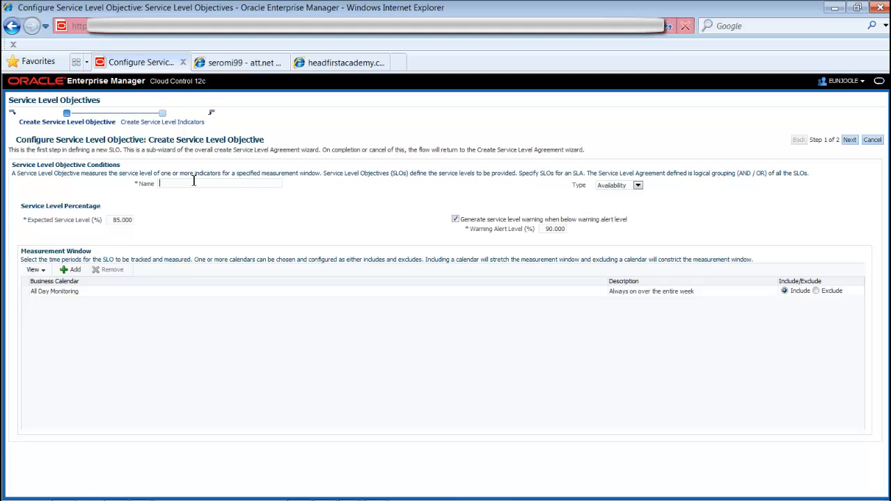
{"action": "left_click", "coordinate": [193, 181]}
{"action": "type", "text": "Avability"}
Add the All Day Monitoring business calendar to the objective's measurement window.
{"action": "left_click", "coordinate": [69, 274]}
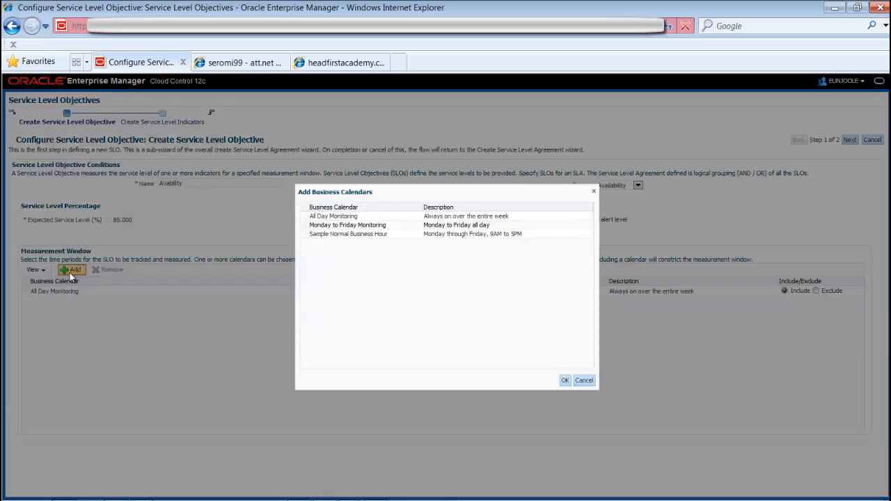
{"action": "left_click", "coordinate": [344, 217]}
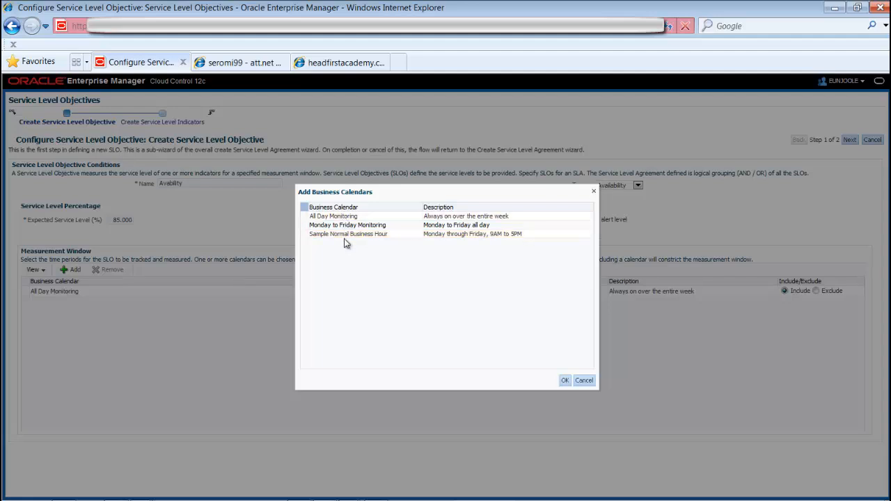
{"action": "left_click", "coordinate": [565, 381]}
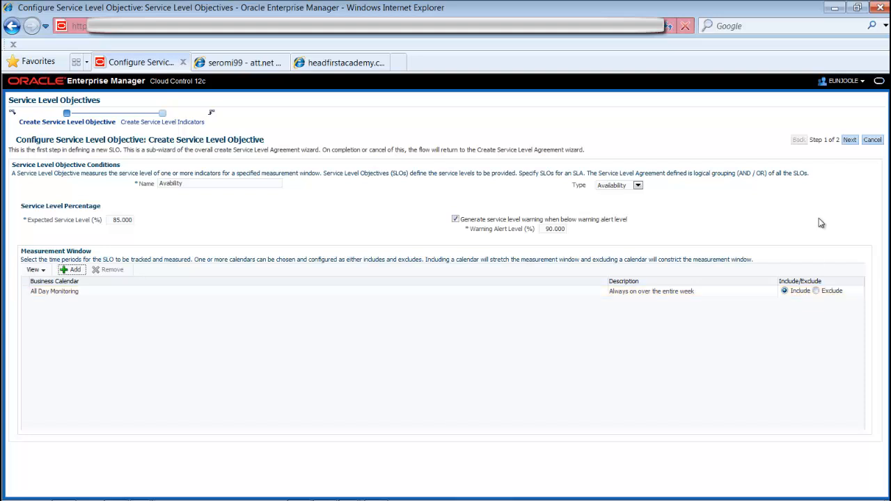
Proceed to the objective's indicators, select Target Status and submit the availability objective.
{"action": "left_click", "coordinate": [850, 140]}
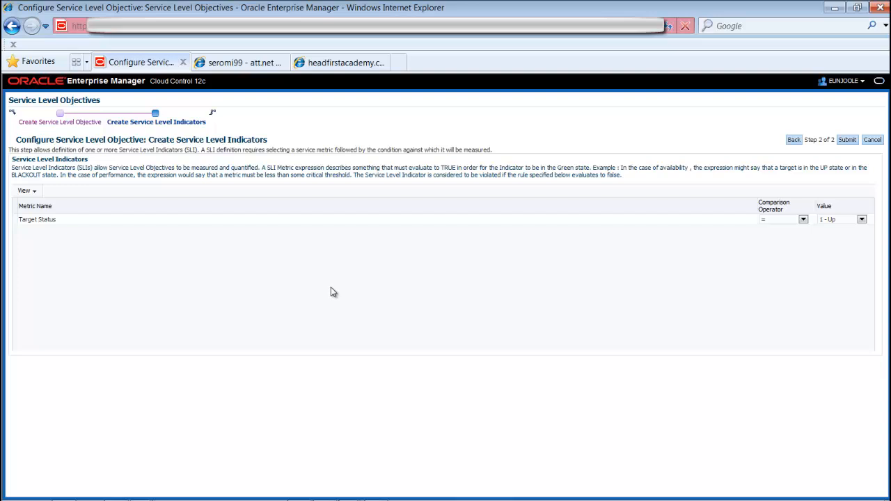
{"action": "left_click", "coordinate": [137, 224]}
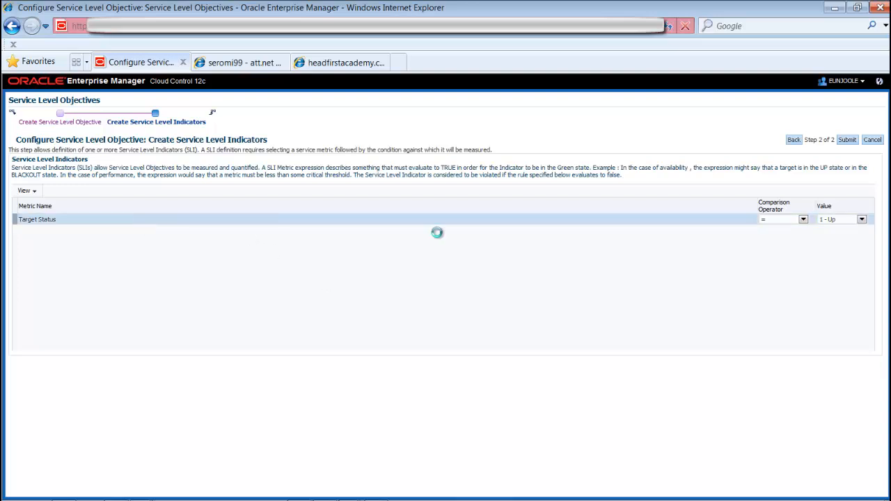
{"action": "left_click", "coordinate": [849, 142]}
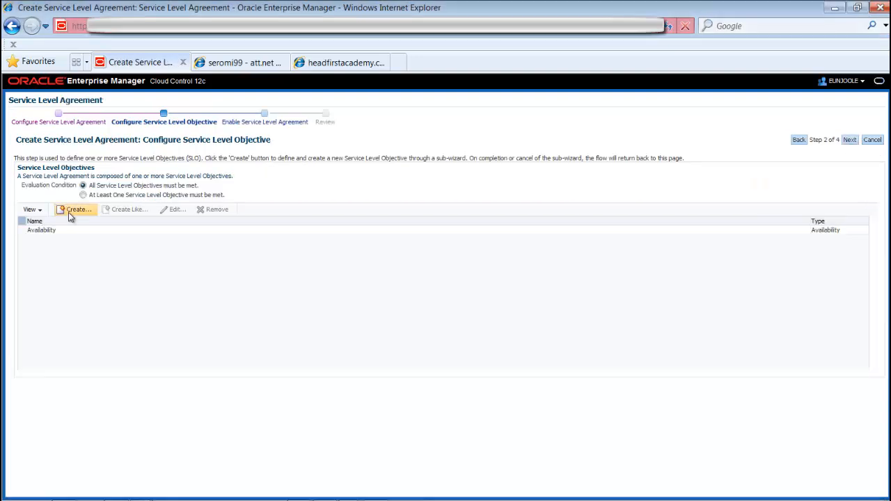
Create another service level objective named Performance with type Performance and proceed to its indicators.
{"action": "left_click", "coordinate": [70, 216]}
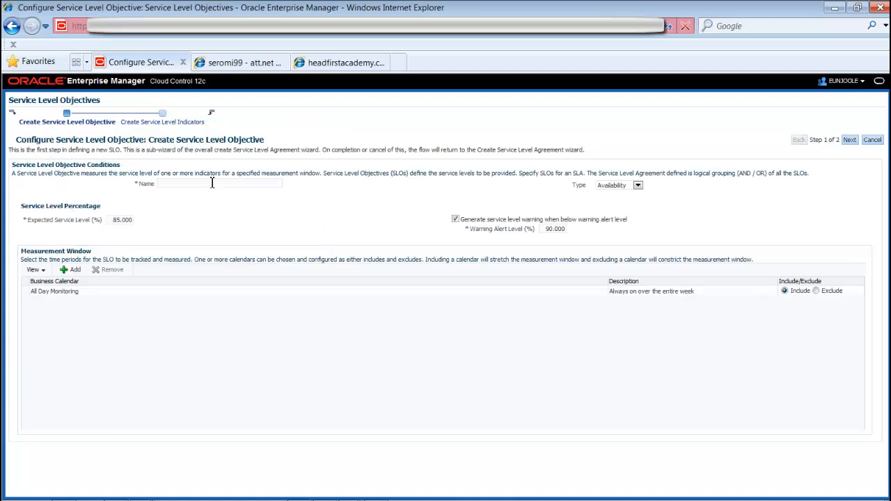
{"action": "type", "text": "Performance"}
{"action": "left_click", "coordinate": [637, 185]}
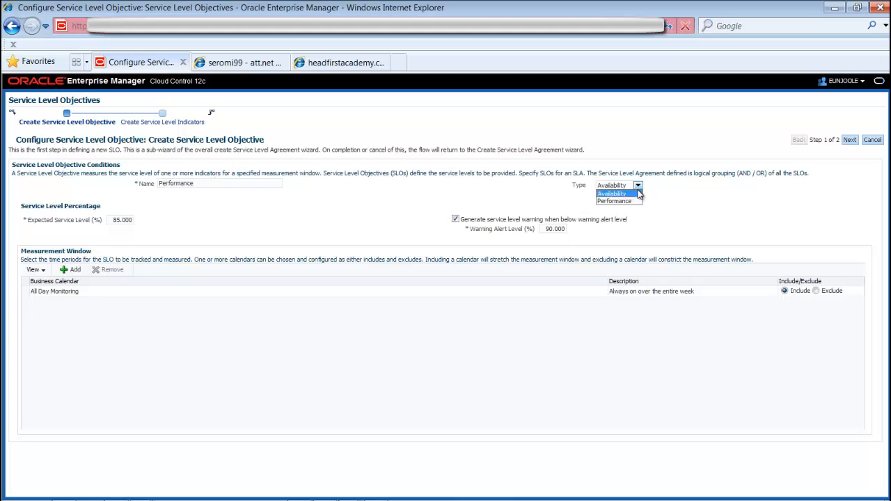
{"action": "left_click", "coordinate": [615, 201]}
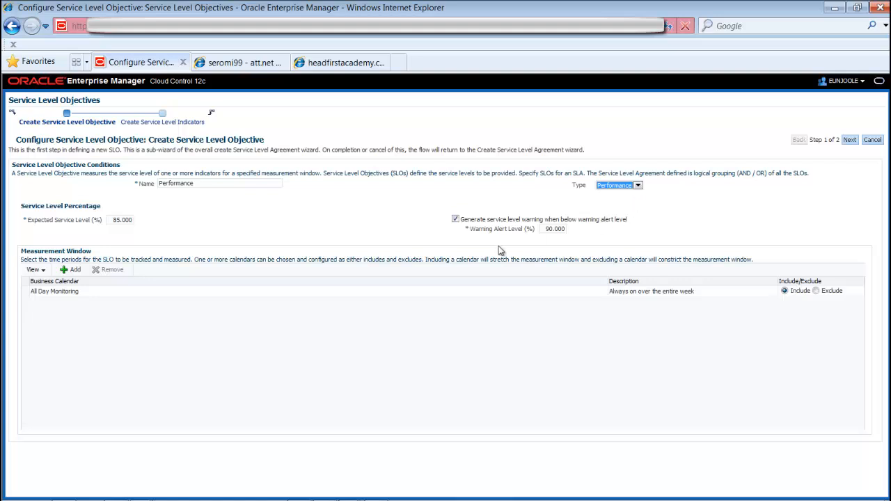
{"action": "left_click", "coordinate": [849, 140]}
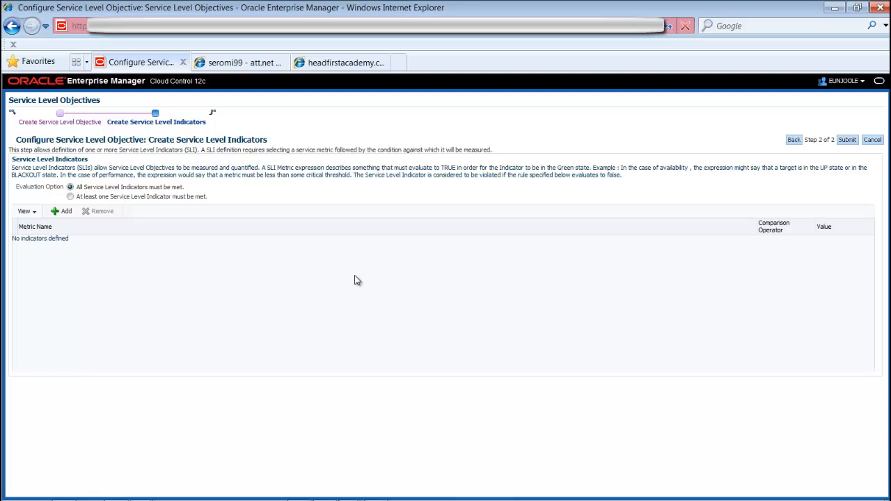
Add CPU Usage (%), Memory Usage (%) and Total Time (ms) as service level indicators and submit the performance objective.
{"action": "left_click", "coordinate": [61, 212]}
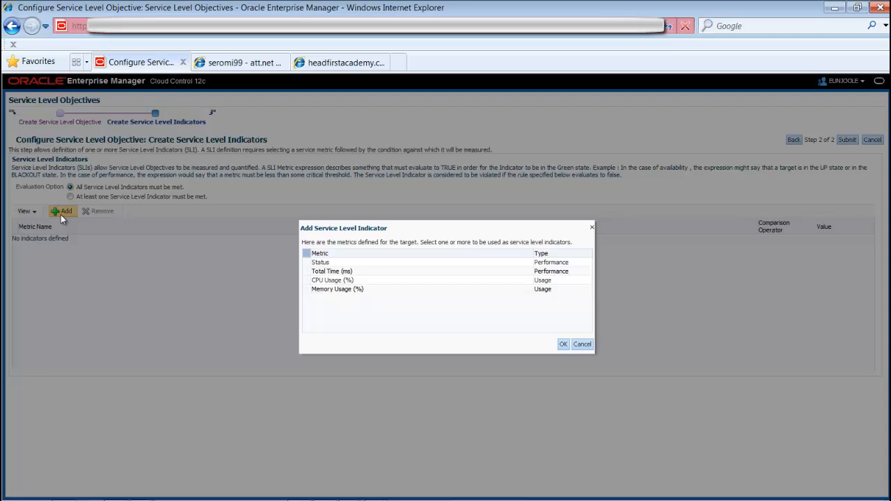
{"action": "left_click", "coordinate": [386, 280]}
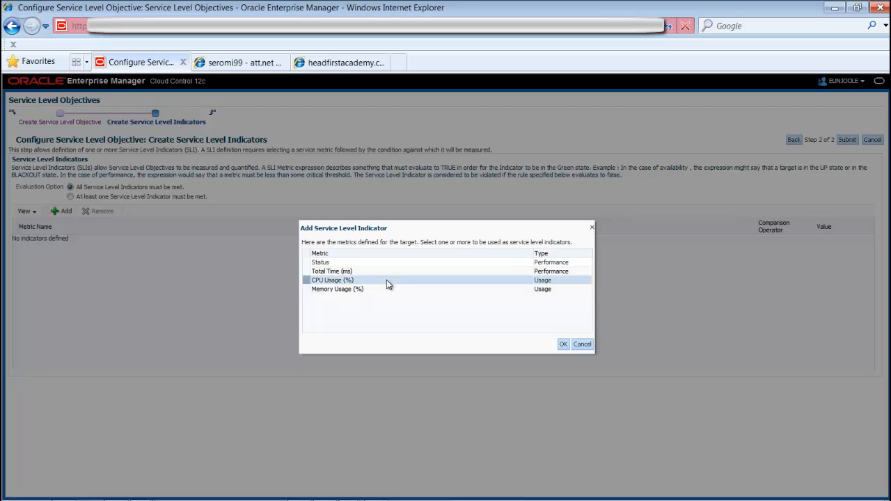
{"action": "left_click", "coordinate": [562, 345]}
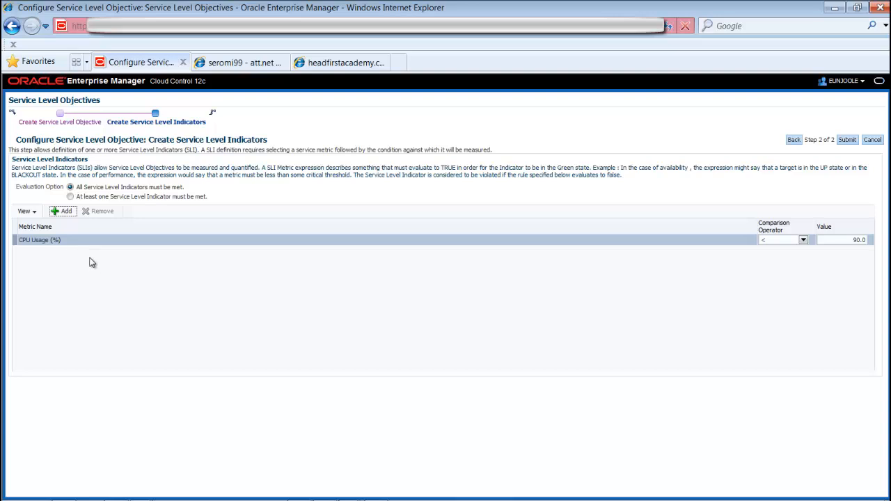
{"action": "left_click", "coordinate": [63, 212]}
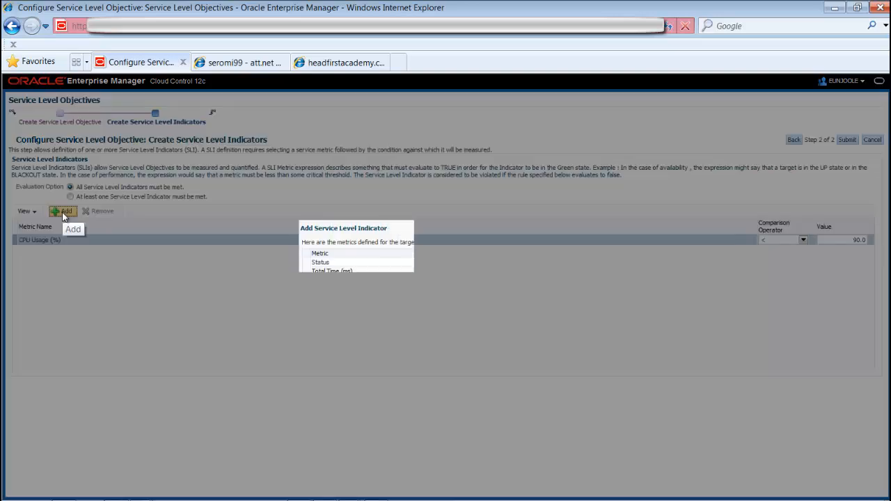
{"action": "left_click", "coordinate": [338, 288]}
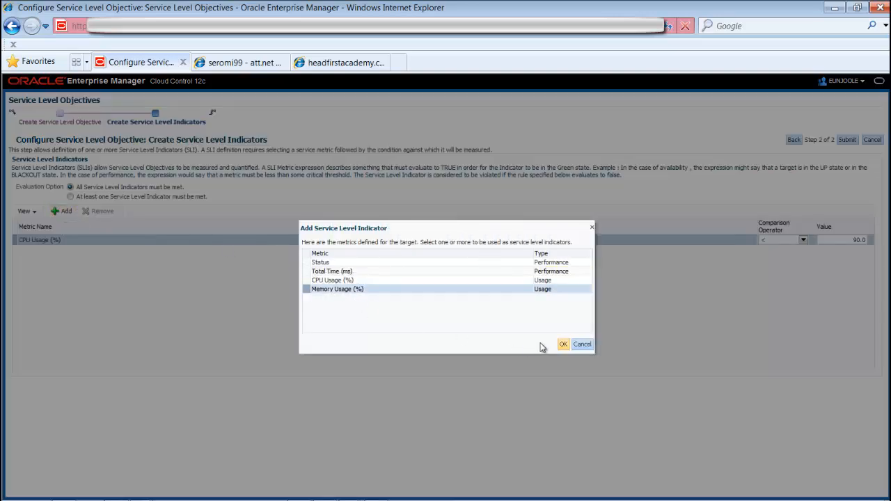
{"action": "left_click", "coordinate": [563, 345]}
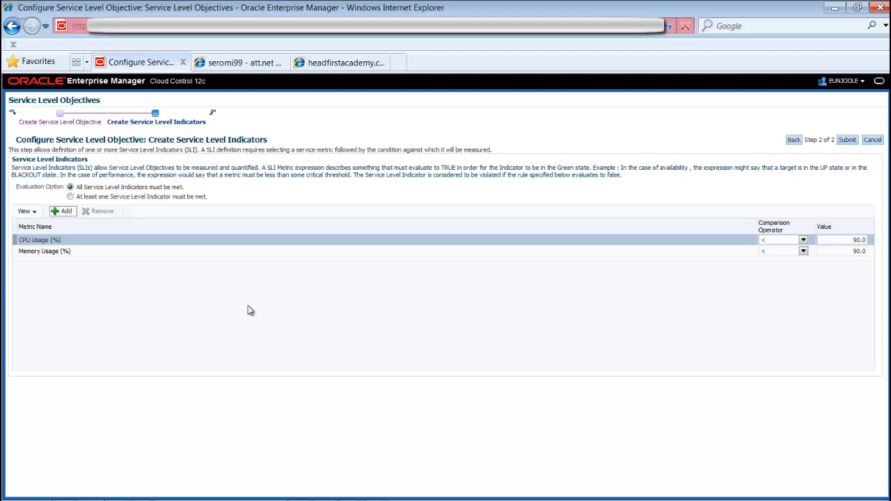
{"action": "left_click", "coordinate": [60, 213]}
{"action": "left_click", "coordinate": [336, 272]}
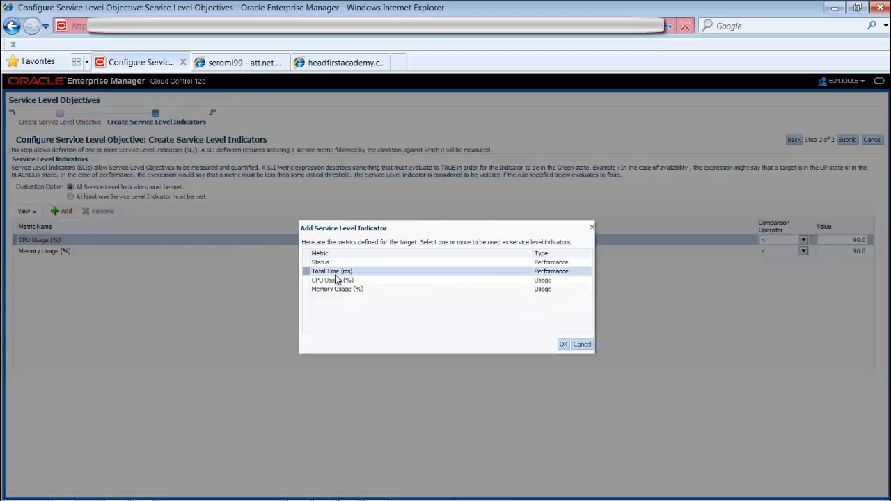
{"action": "left_click", "coordinate": [563, 346]}
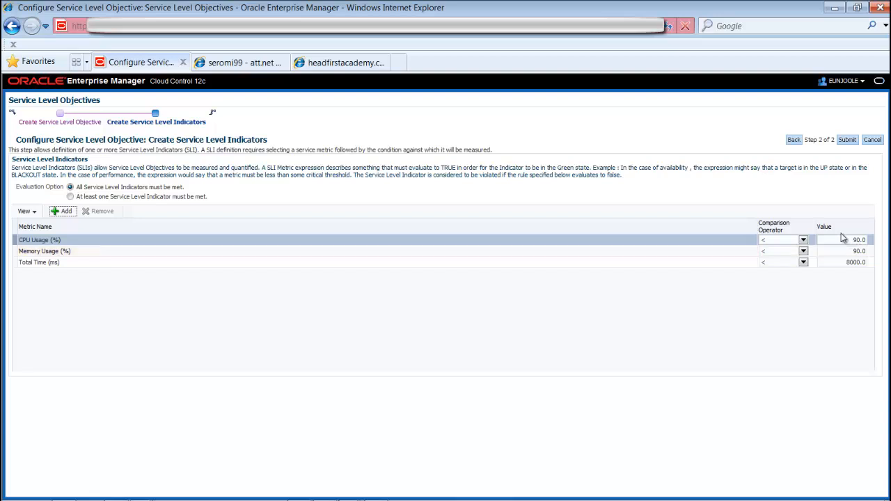
{"action": "left_click", "coordinate": [852, 140]}
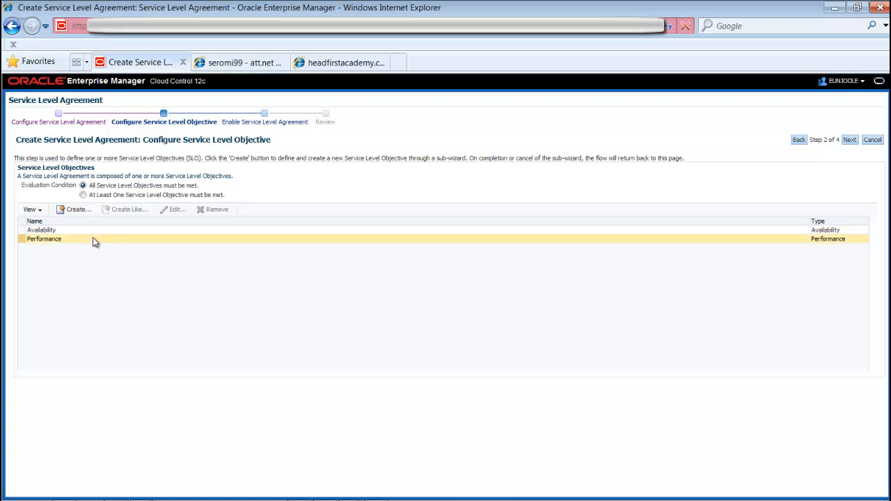
Set the service level agreement to Enable Now and submit it from the review step.
{"action": "left_click", "coordinate": [850, 140]}
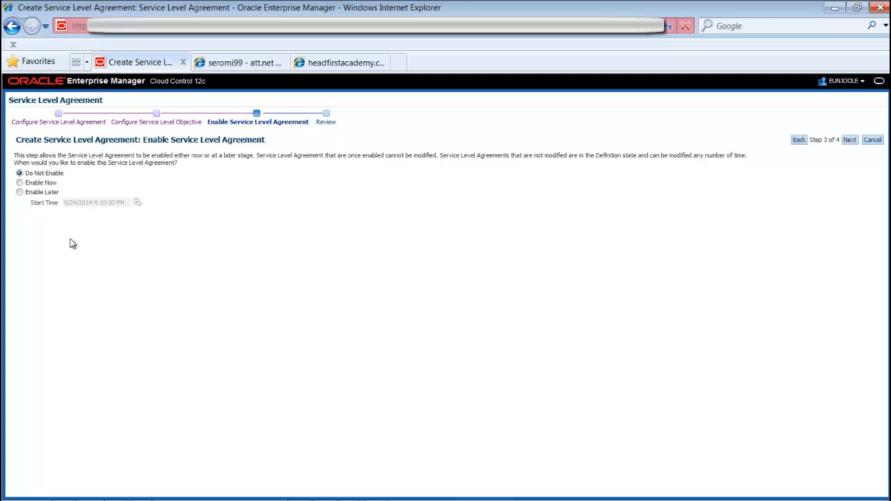
{"action": "left_click", "coordinate": [20, 183]}
{"action": "left_click", "coordinate": [849, 140]}
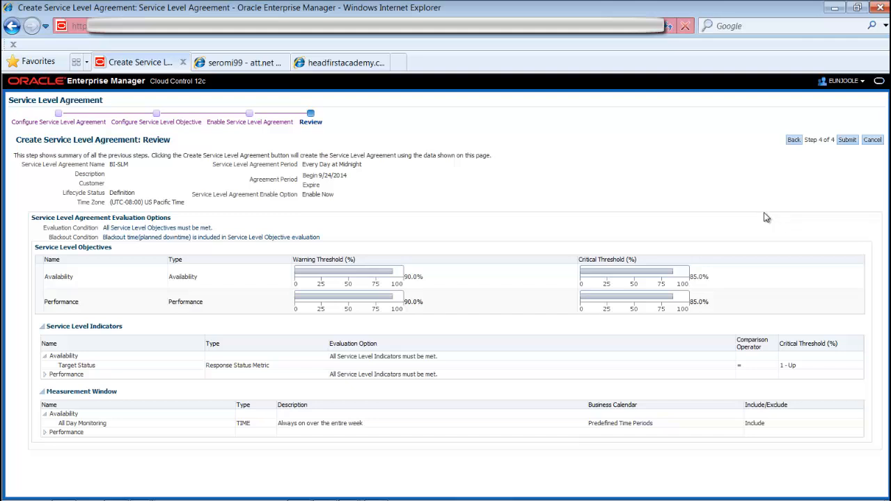
{"action": "left_click", "coordinate": [845, 141]}
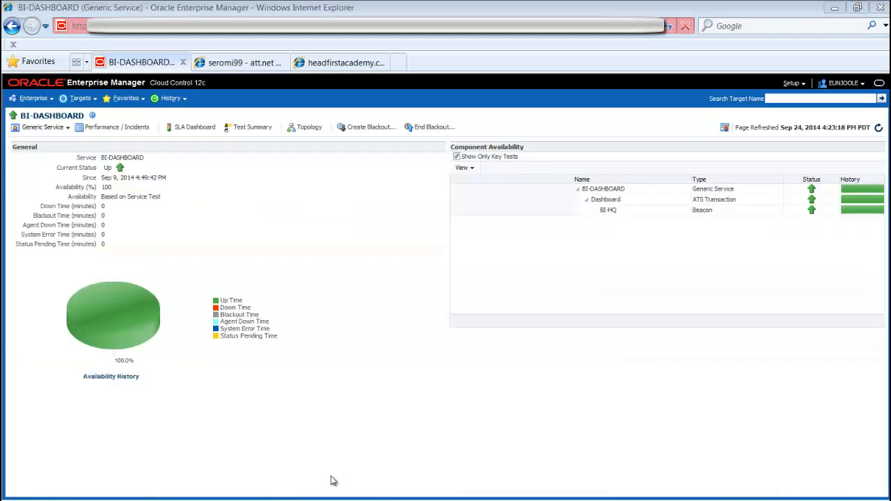
View the SLA Dashboard for BI-DASHBOARD and open its Services and SLAs Dashboard report from the Information Publisher Reports.
{"action": "left_click", "coordinate": [188, 128]}
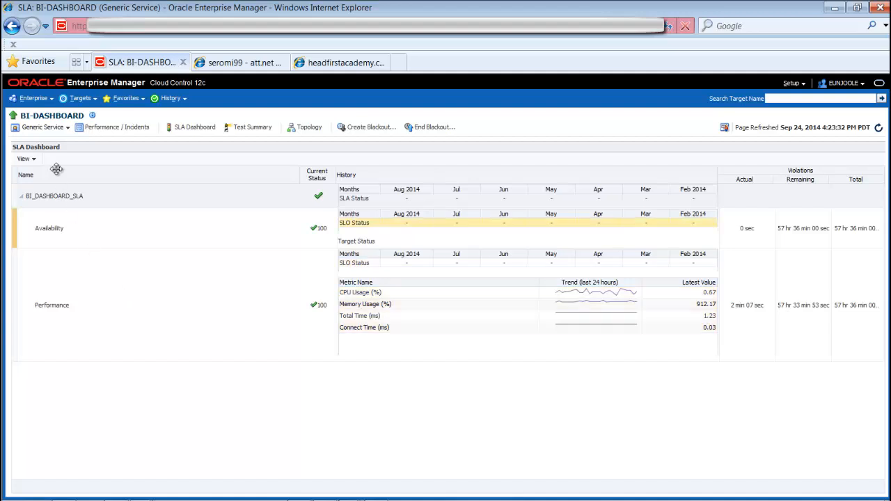
{"action": "left_click", "coordinate": [64, 128]}
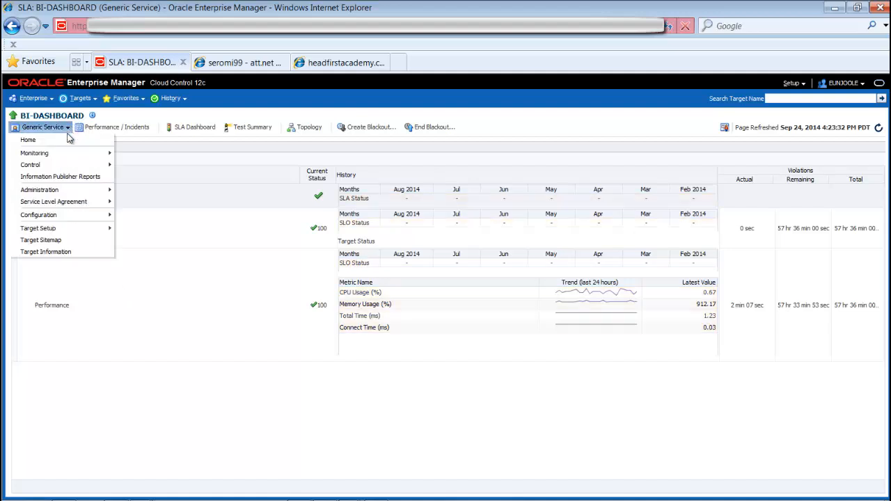
{"action": "left_click", "coordinate": [62, 177]}
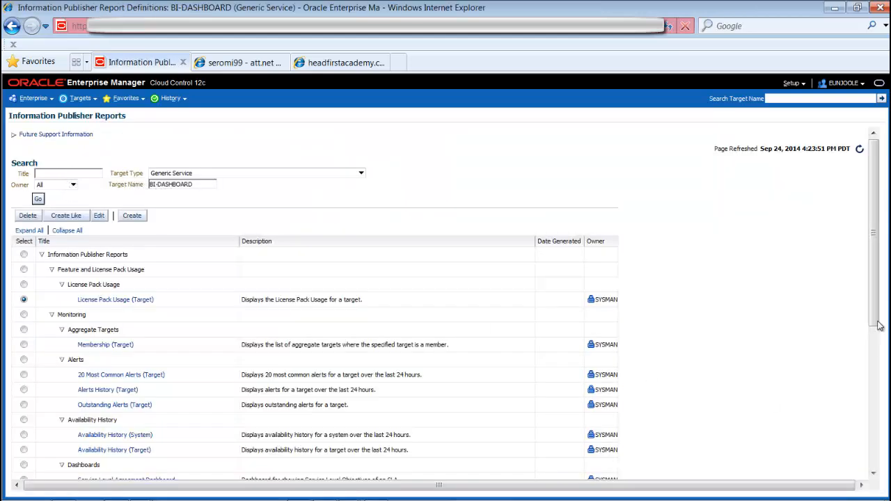
{"action": "scroll", "coordinate": [880, 327], "scroll_direction": "down", "scroll_amount": 3}
{"action": "left_click", "coordinate": [137, 391]}
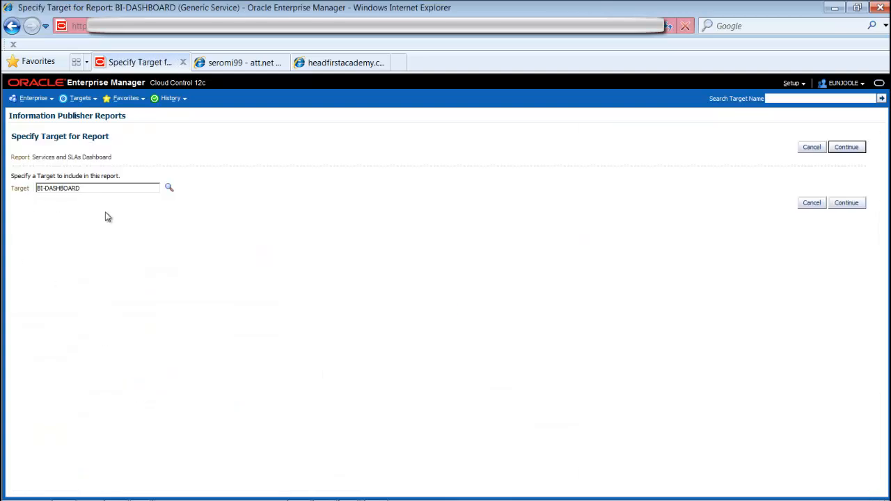
{"action": "left_click", "coordinate": [845, 203]}
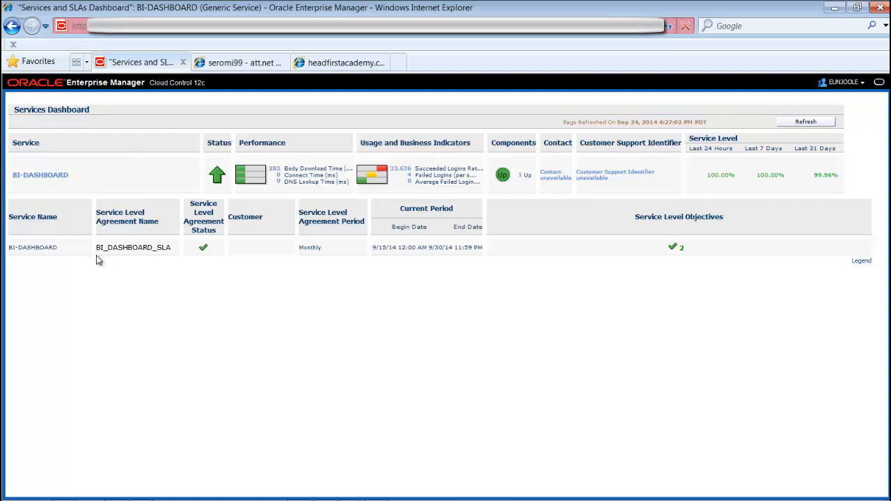
Open the service status details of BI-DASHBOARD and expand the Dashboard entry under Availability.
{"action": "left_click", "coordinate": [215, 177]}
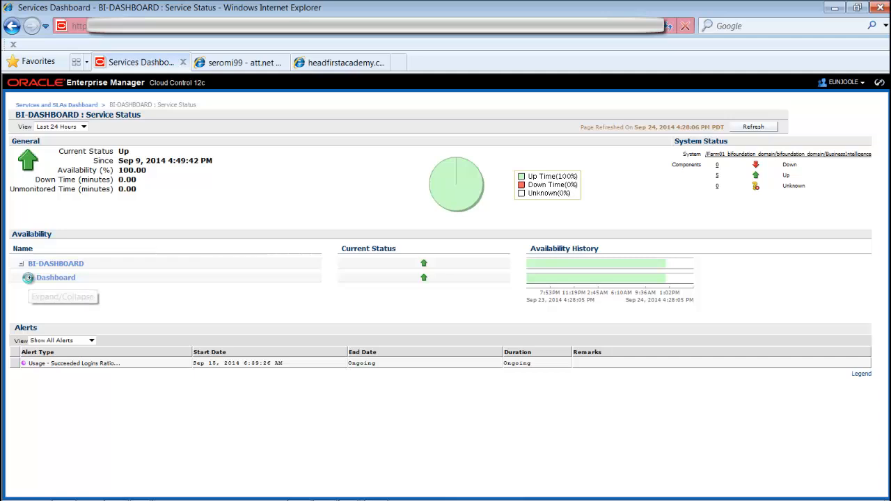
{"action": "left_click", "coordinate": [28, 278]}
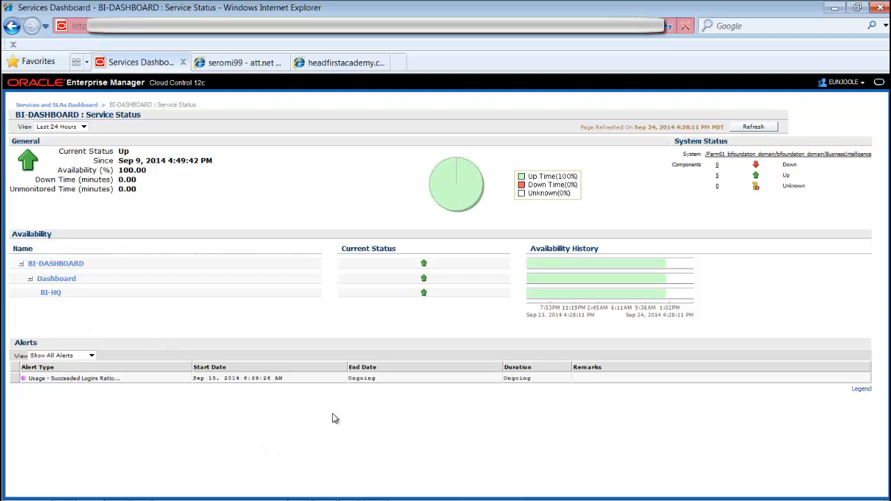
Review the Usage and Business Indicators charts and usage alerts of BI-DASHBOARD from the Services Dashboard, and return to that dashboard.
{"action": "key", "text": "alt+Left"}
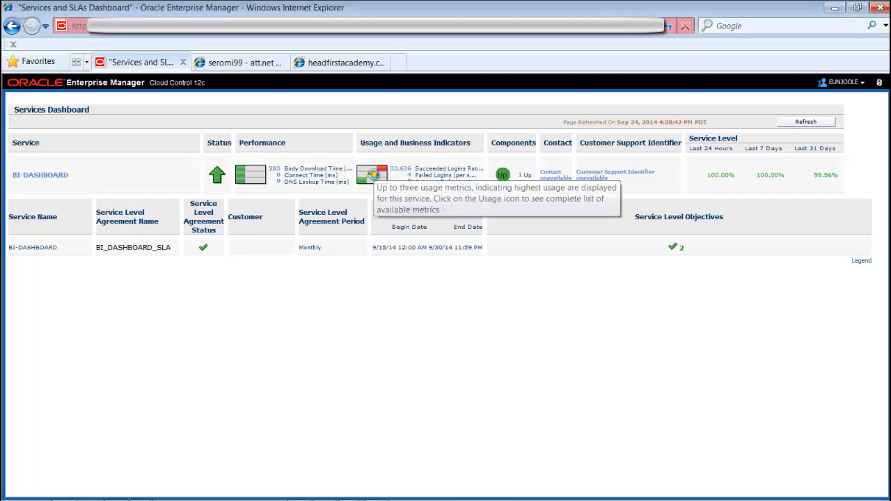
{"action": "left_click", "coordinate": [373, 174]}
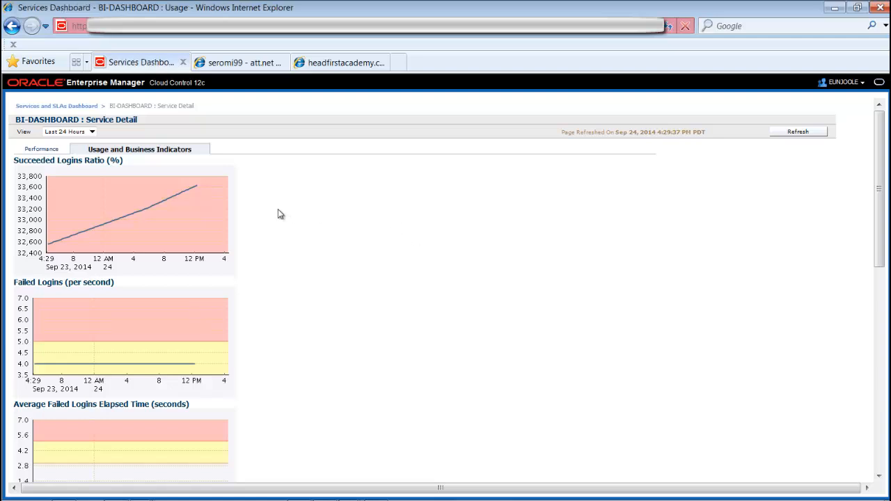
{"action": "scroll", "coordinate": [278, 214], "scroll_direction": "down", "scroll_amount": 6}
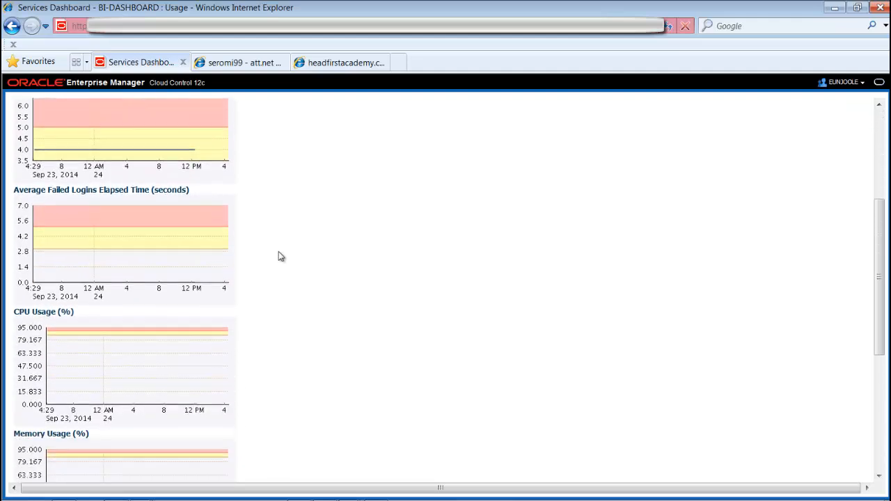
{"action": "scroll", "coordinate": [277, 259], "scroll_direction": "down", "scroll_amount": 2}
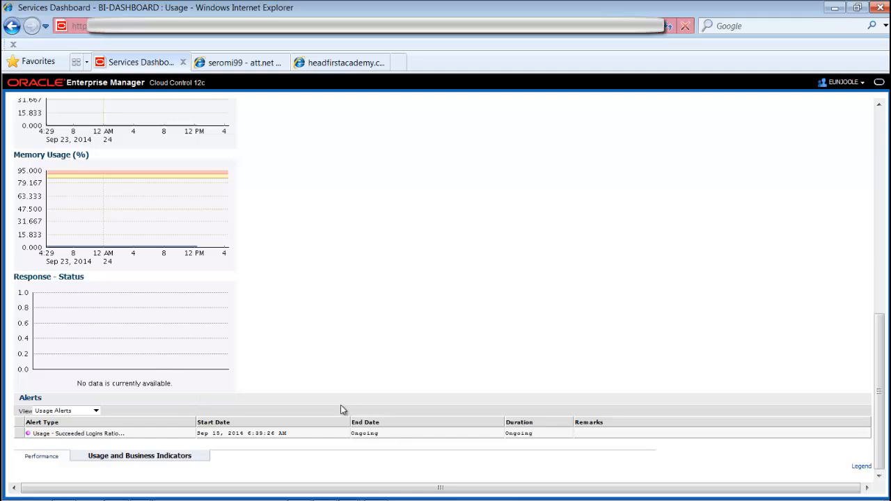
{"action": "scroll", "coordinate": [341, 409], "scroll_direction": "up", "scroll_amount": 8}
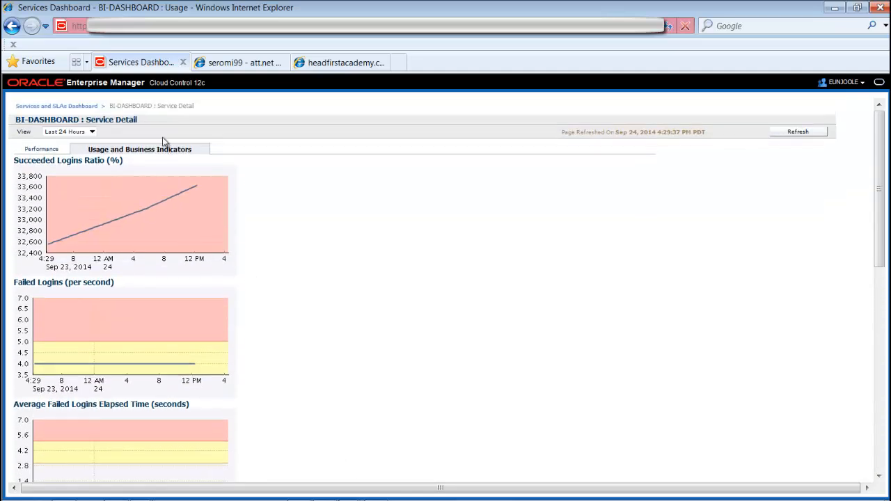
{"action": "left_click", "coordinate": [58, 106]}
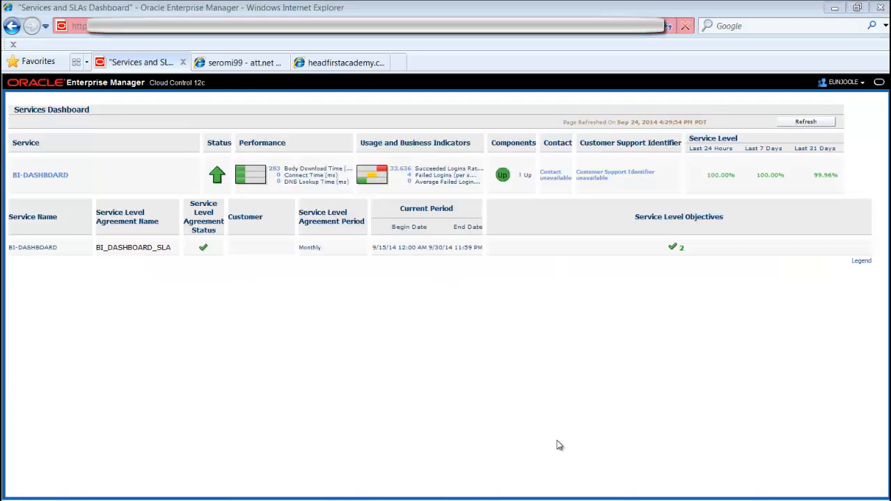